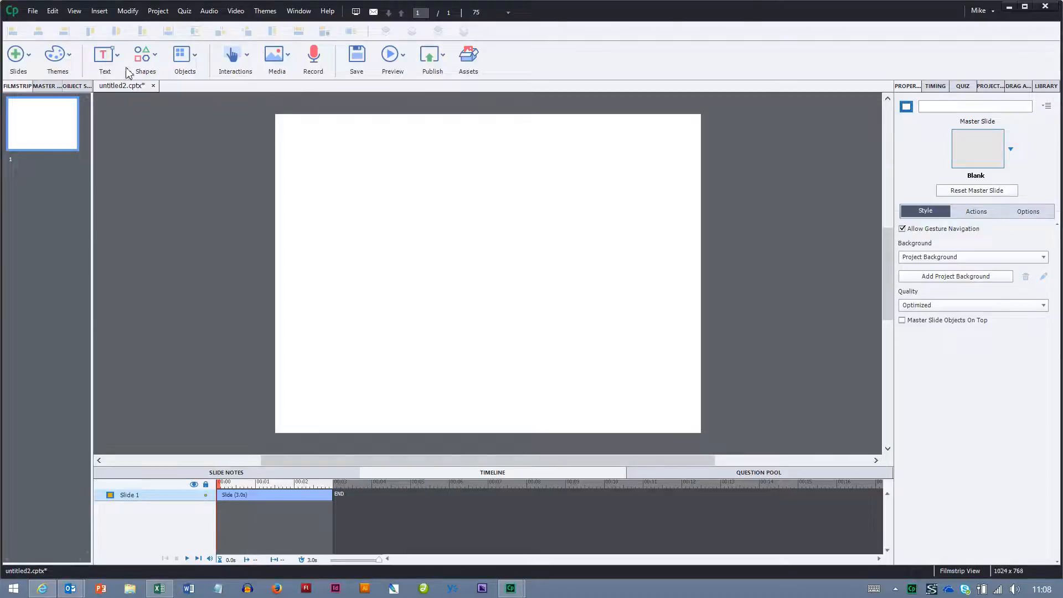
Step: Draw a square smart shape of about 280 x 280 px on the slide and move it near the centre
{"action": "left_click", "coordinate": [142, 54]}
{"action": "left_click", "coordinate": [197, 129]}
{"action": "left_click_drag", "start_coordinate": [342, 167], "coordinate": [461, 279]}
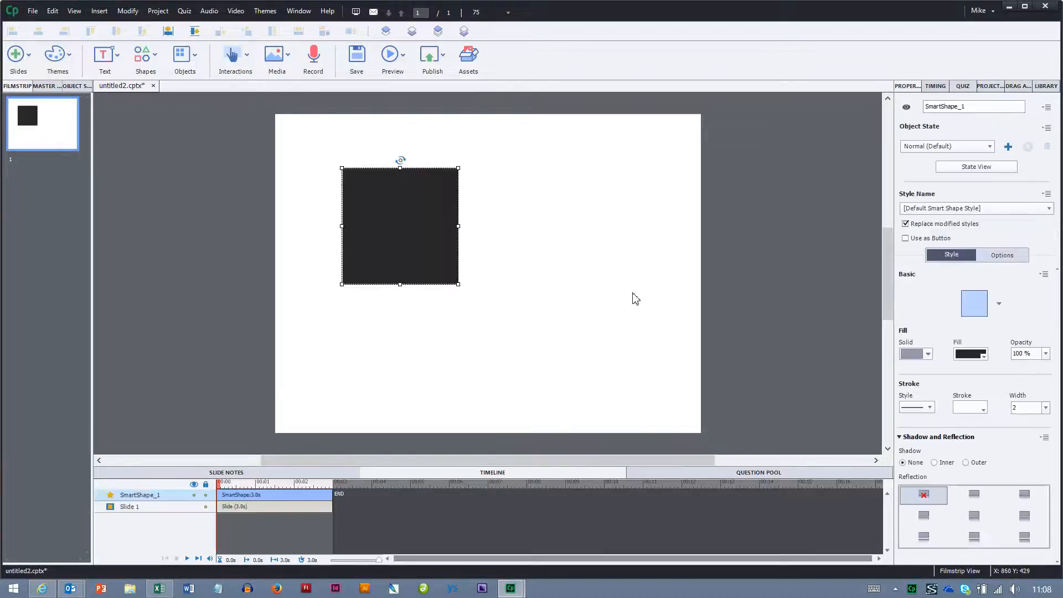
{"action": "left_click_drag", "start_coordinate": [450, 240], "coordinate": [492, 263]}
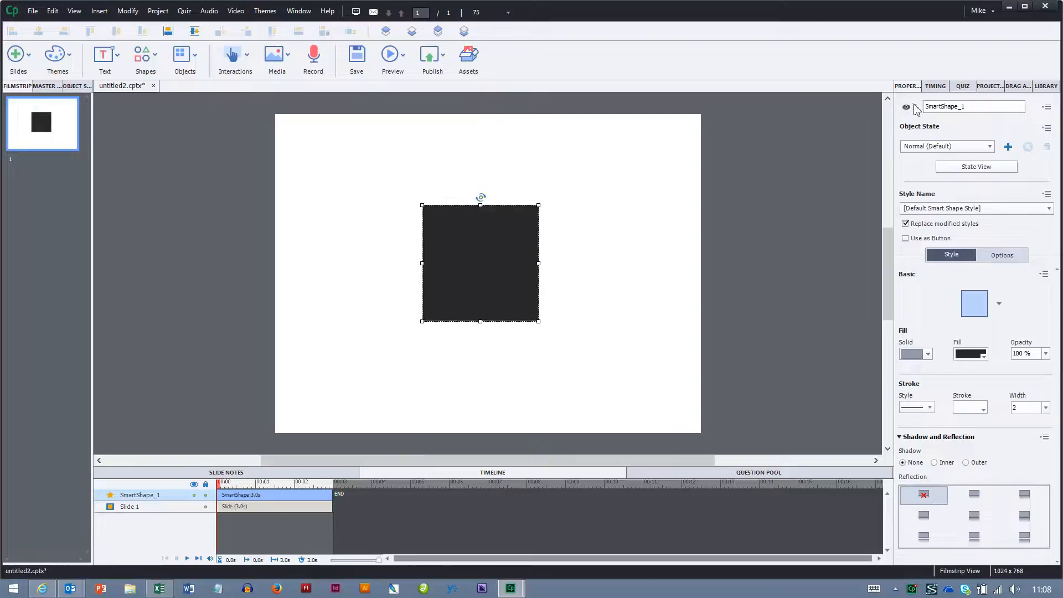
Step: Rename the square Content_Box and move it to the right half of the slide
{"action": "double_click", "coordinate": [971, 105]}
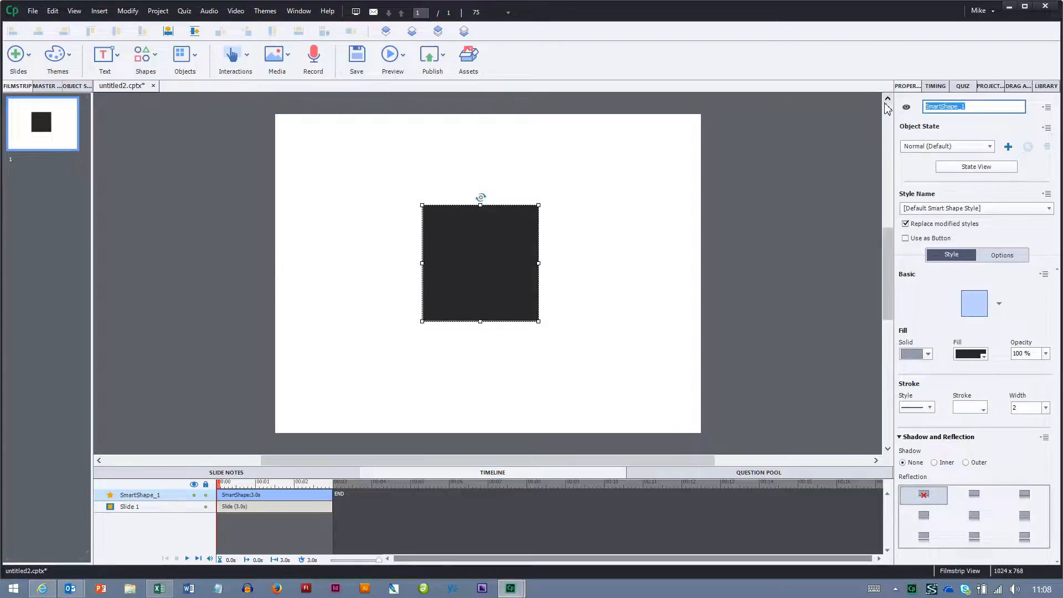
{"action": "type", "text": "Content_Box"}
{"action": "key", "text": "Return"}
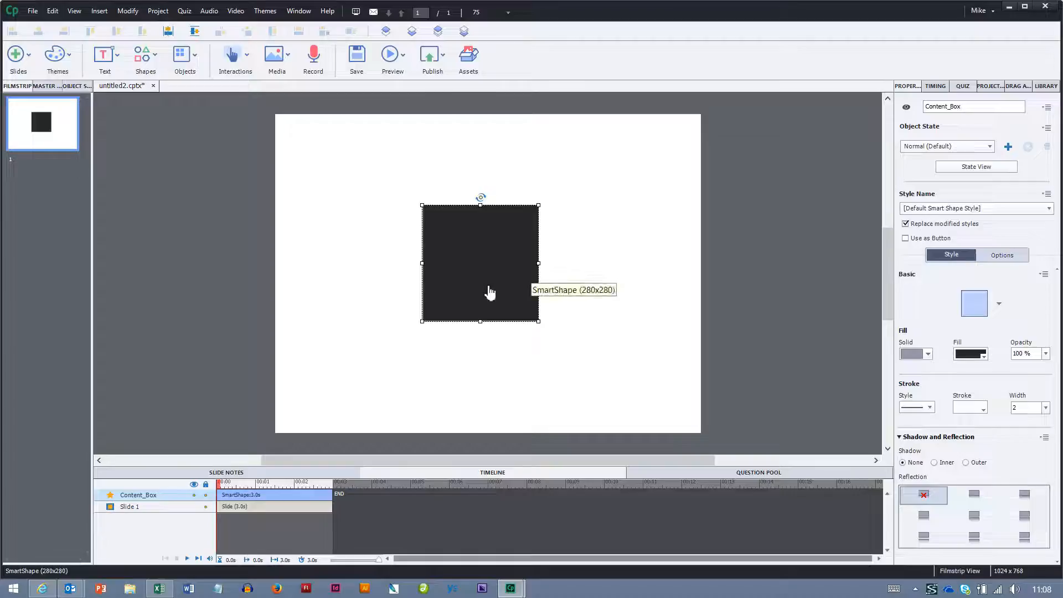
{"action": "left_click_drag", "start_coordinate": [492, 287], "coordinate": [588, 279]}
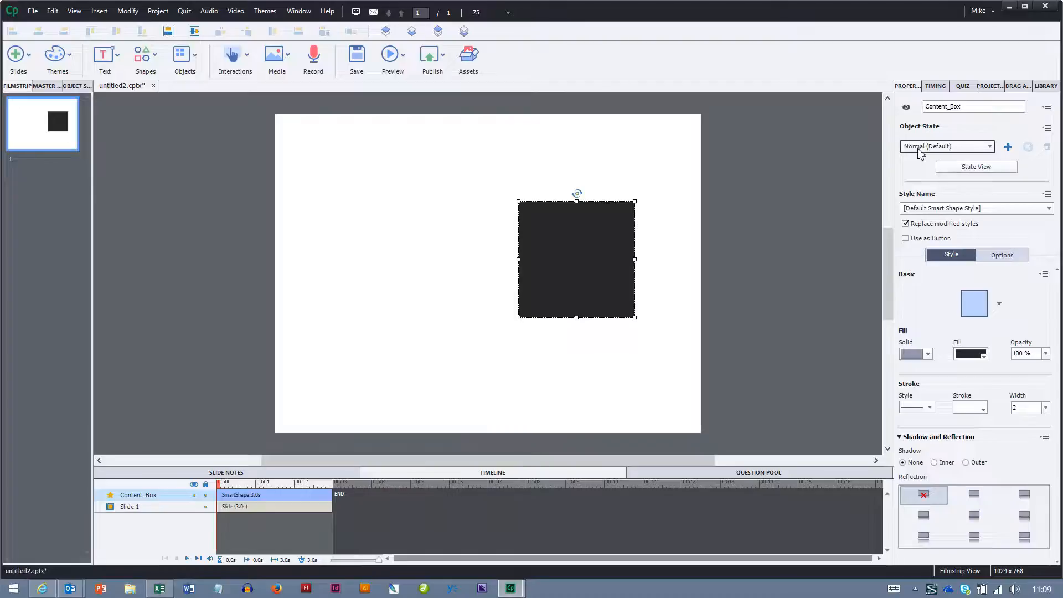
Step: Open the state view of Content_Box and add a new state named Second
{"action": "left_click", "coordinate": [940, 149]}
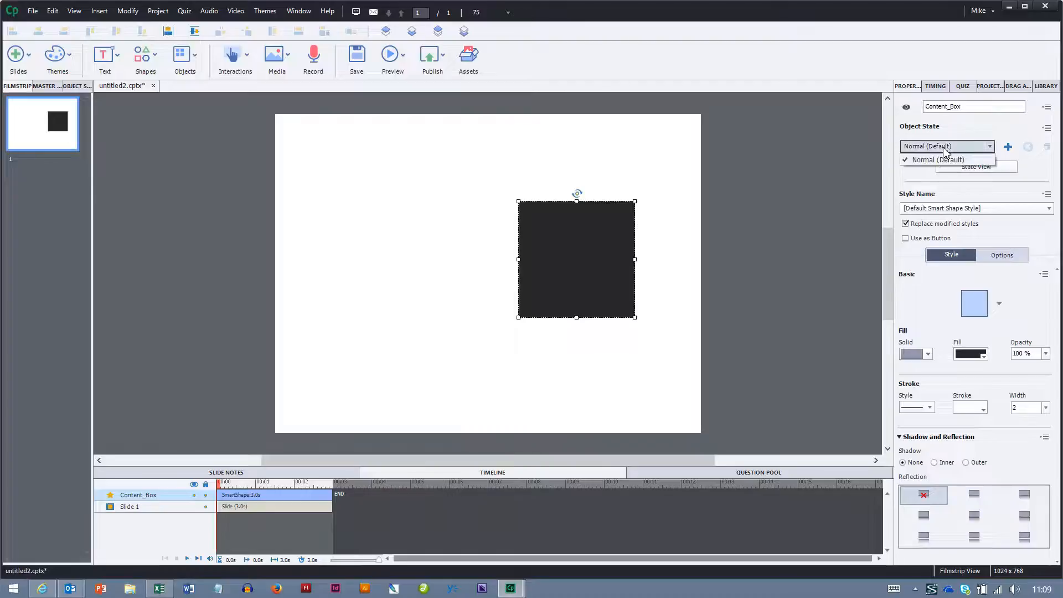
{"action": "left_click", "coordinate": [971, 128]}
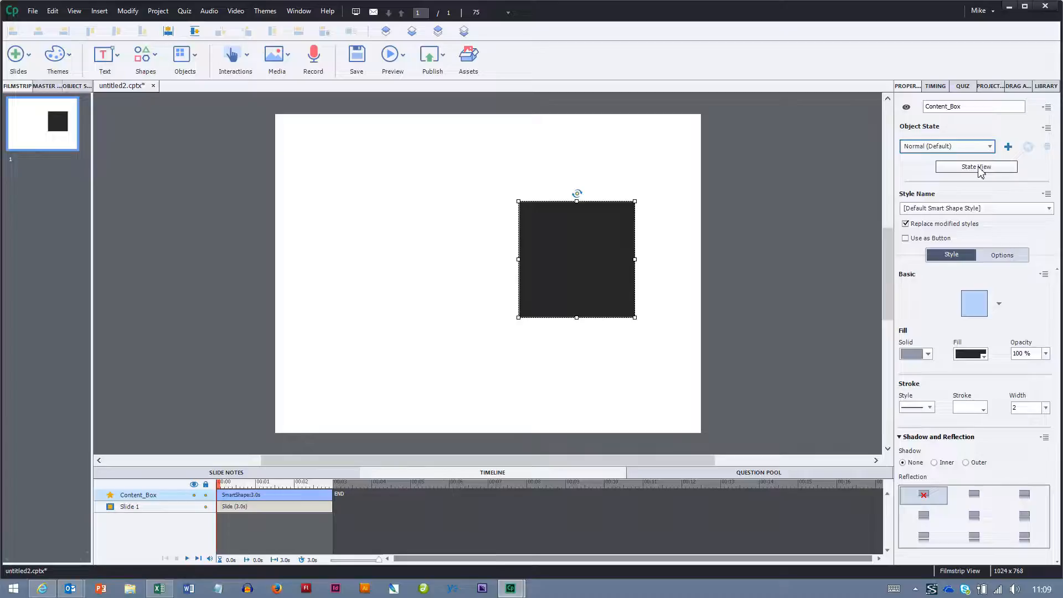
{"action": "left_click", "coordinate": [976, 167]}
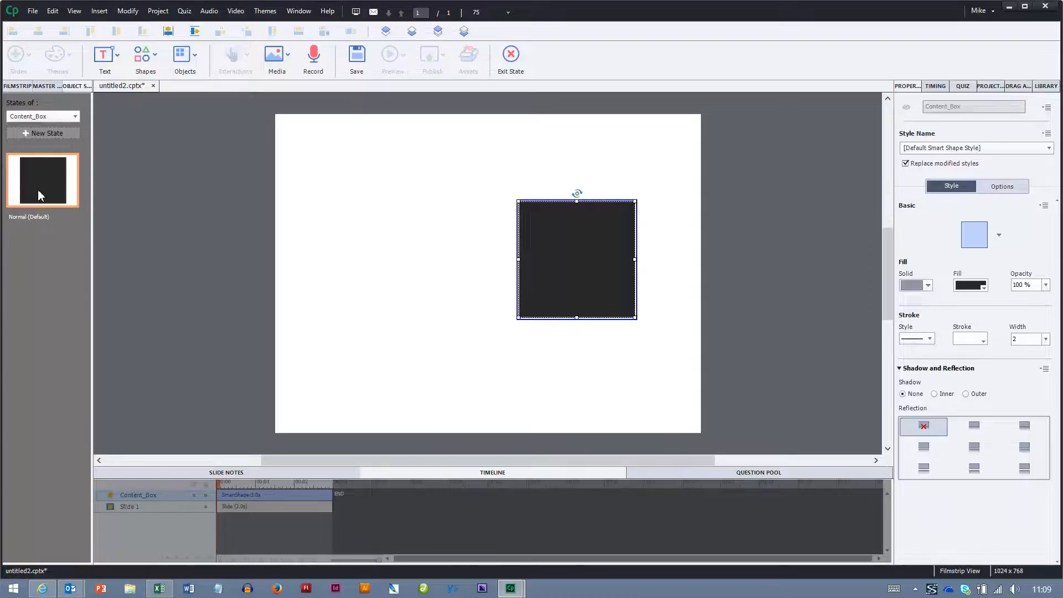
{"action": "left_click", "coordinate": [41, 133]}
{"action": "double_click", "coordinate": [91, 145]}
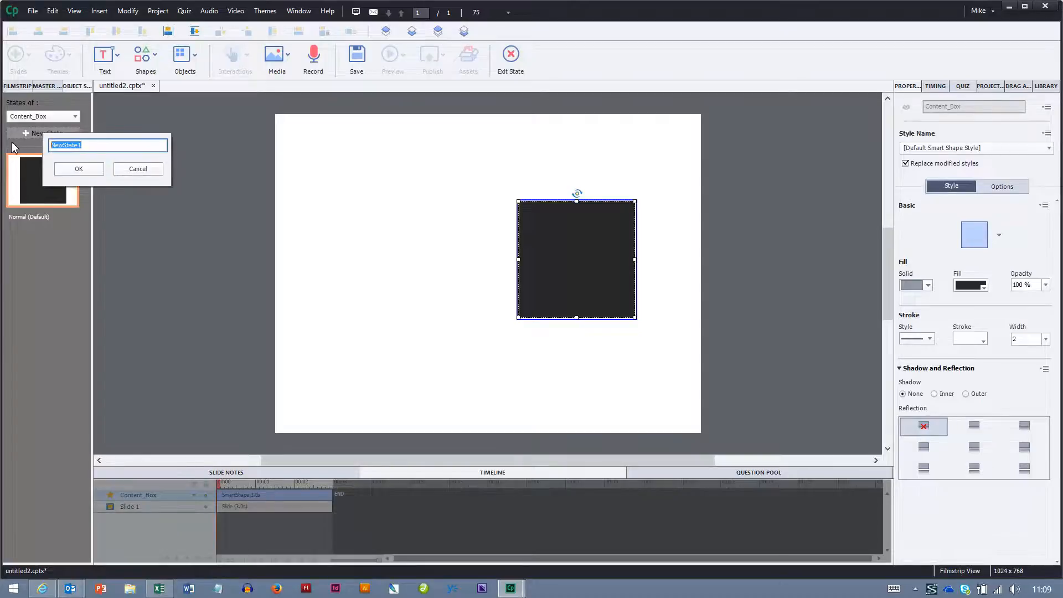
{"action": "type", "text": "Second"}
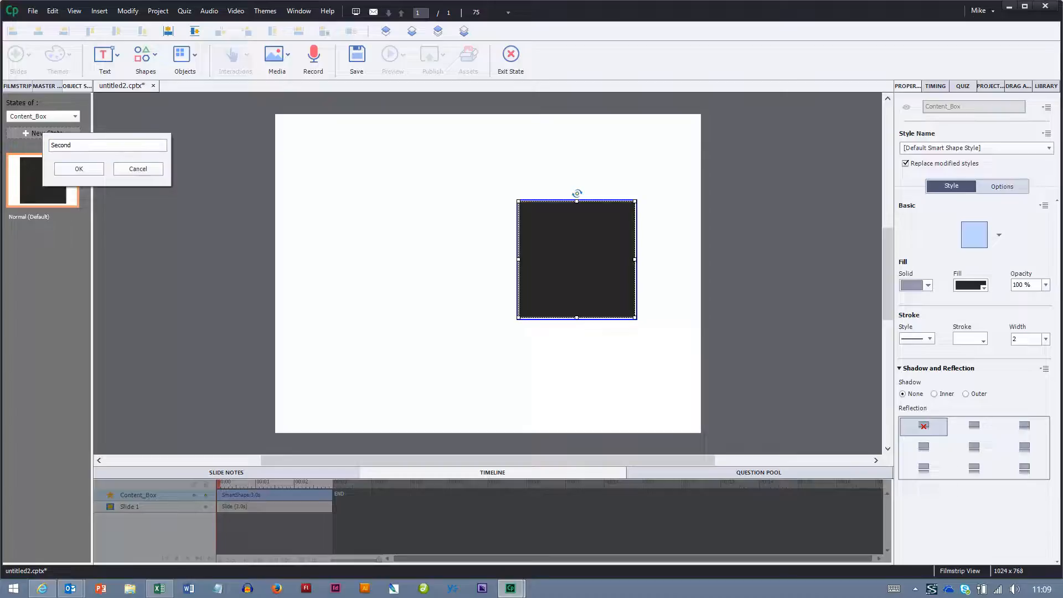
{"action": "left_click", "coordinate": [79, 169]}
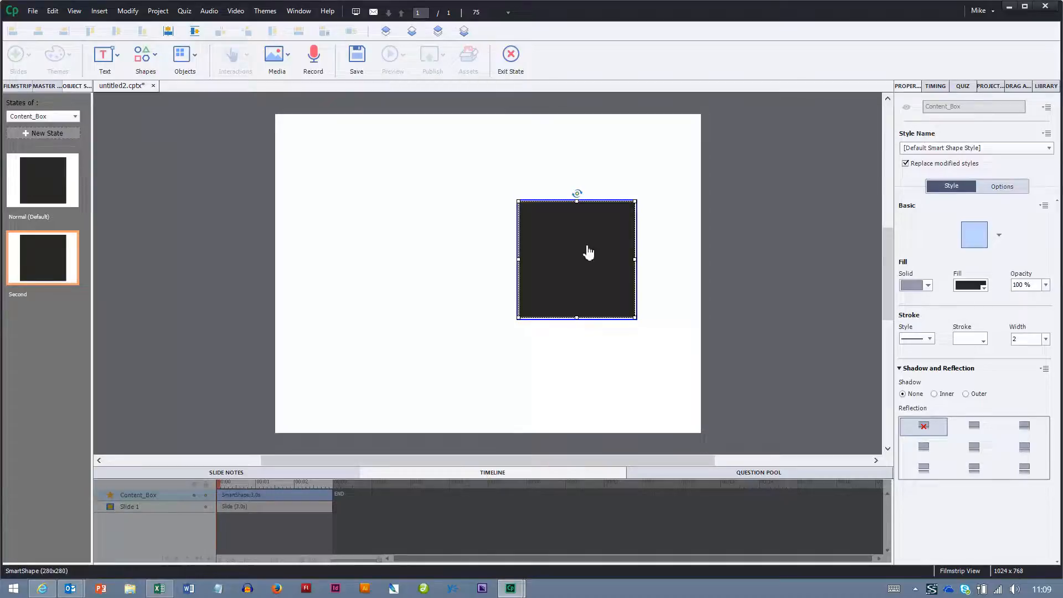
Step: Fill the square red in the Second state, compare it with the Normal state, and exit the state view
{"action": "left_click", "coordinate": [970, 285]}
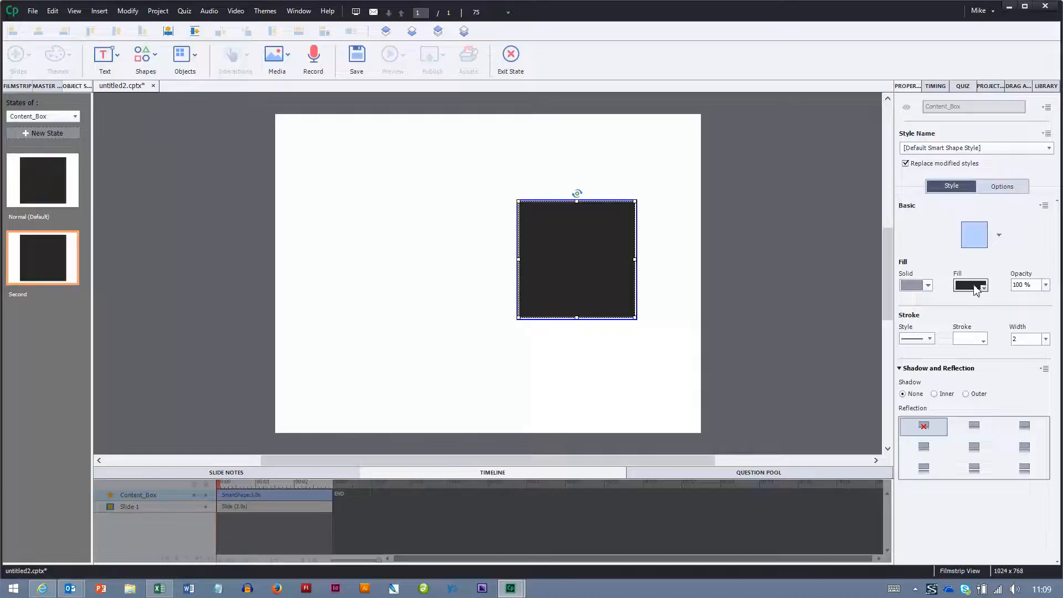
{"action": "left_click", "coordinate": [890, 440]}
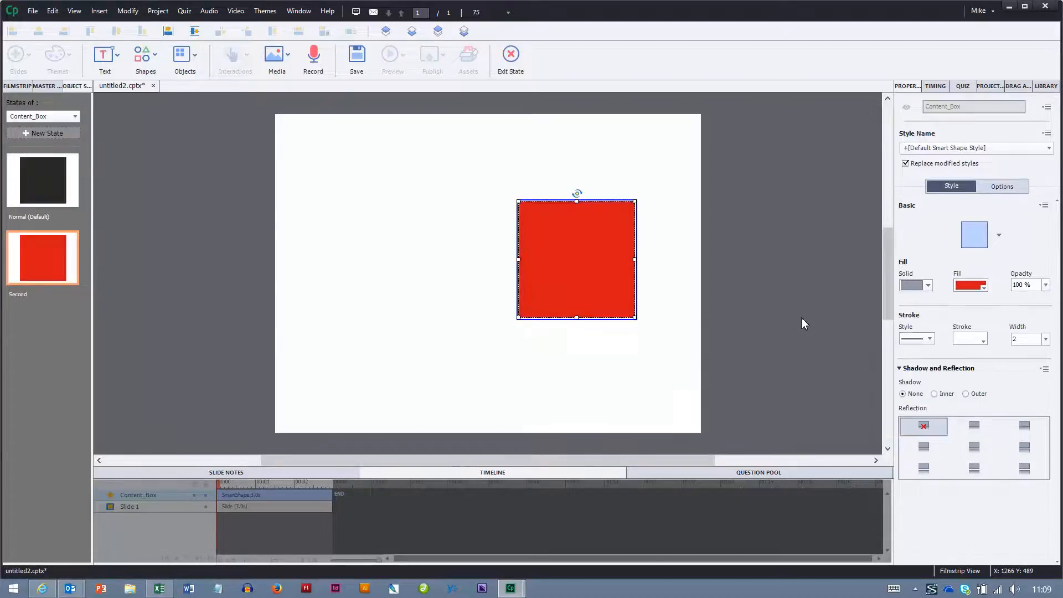
{"action": "left_click", "coordinate": [40, 193]}
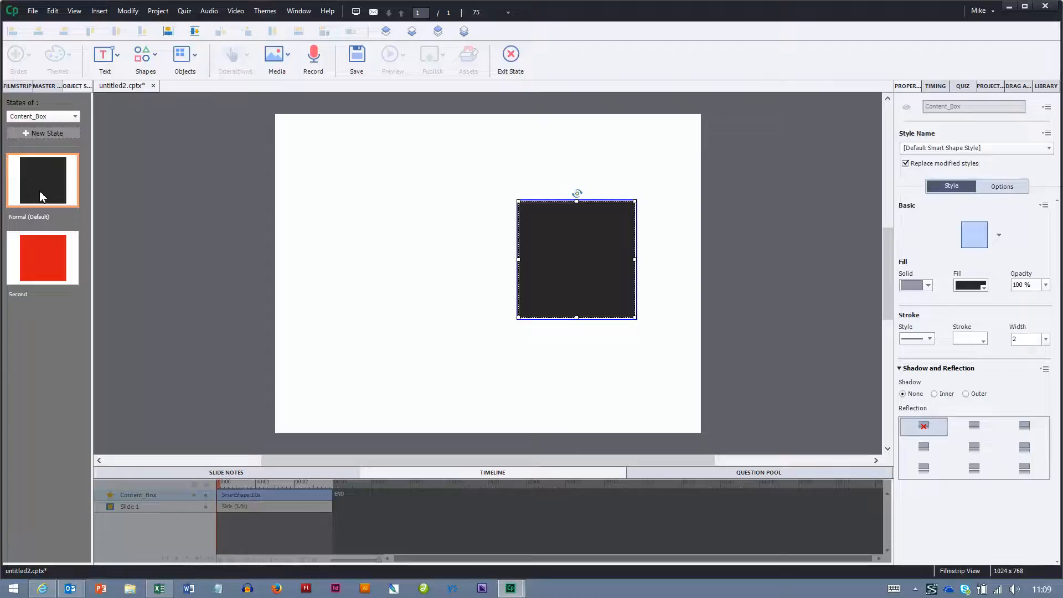
{"action": "left_click", "coordinate": [32, 259]}
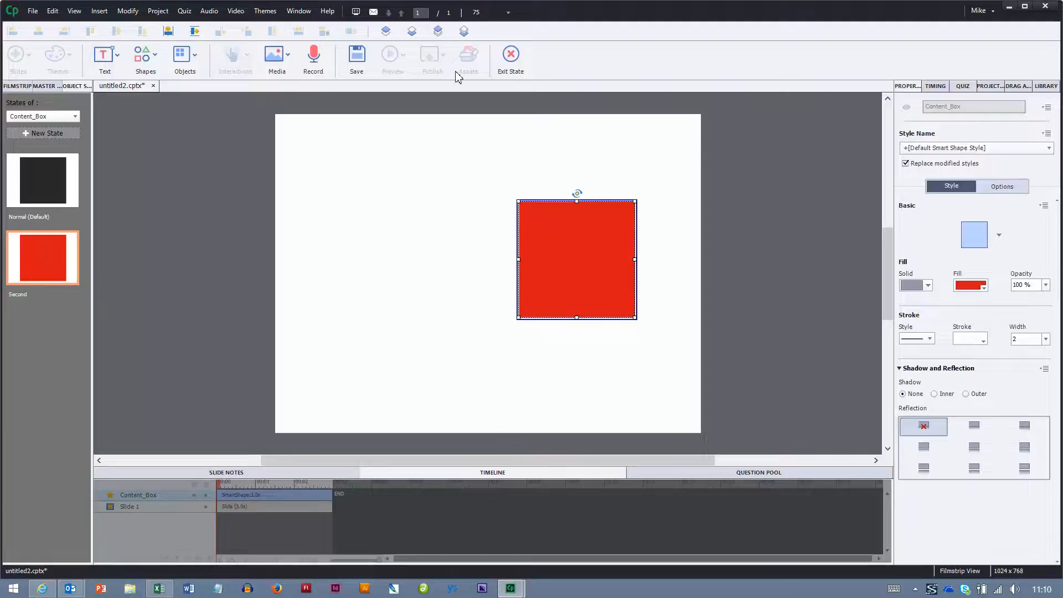
{"action": "left_click", "coordinate": [509, 58]}
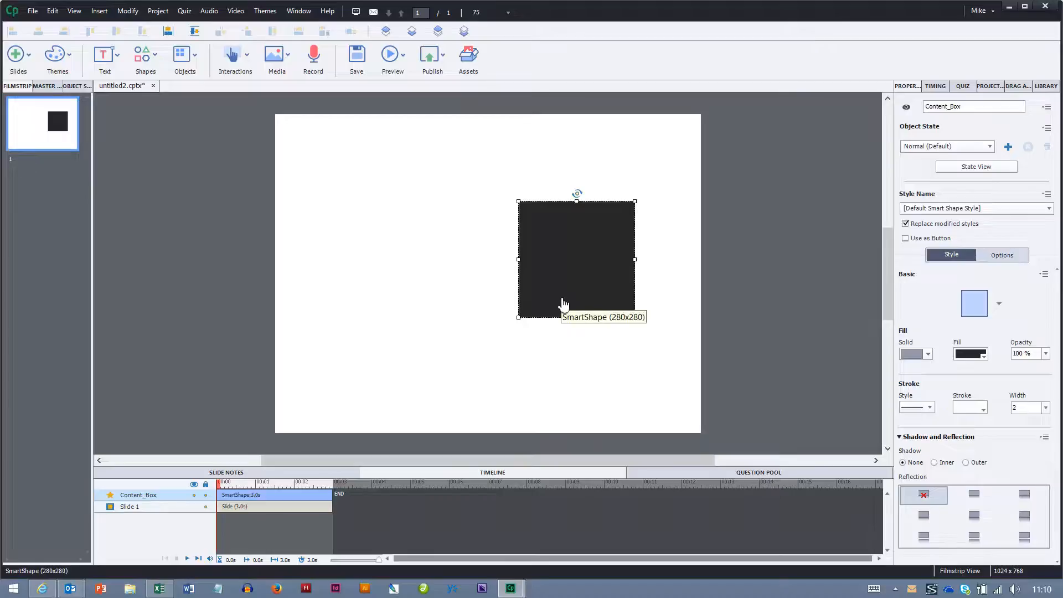
Step: Preview the slide to check which state of the square is shown, and close the preview
{"action": "key", "text": "ctrl+s"}
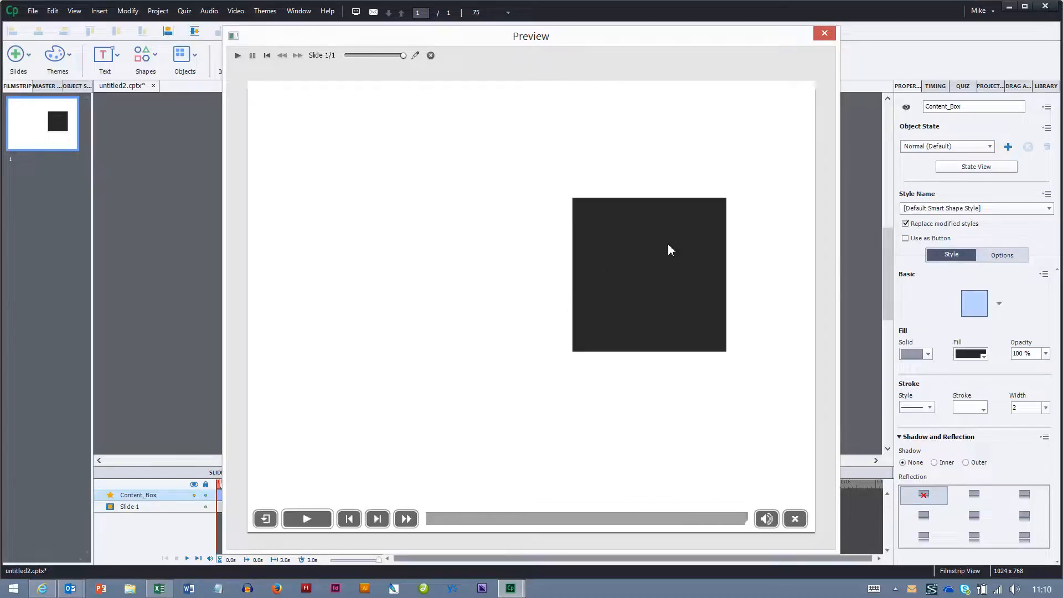
{"action": "left_click", "coordinate": [824, 32]}
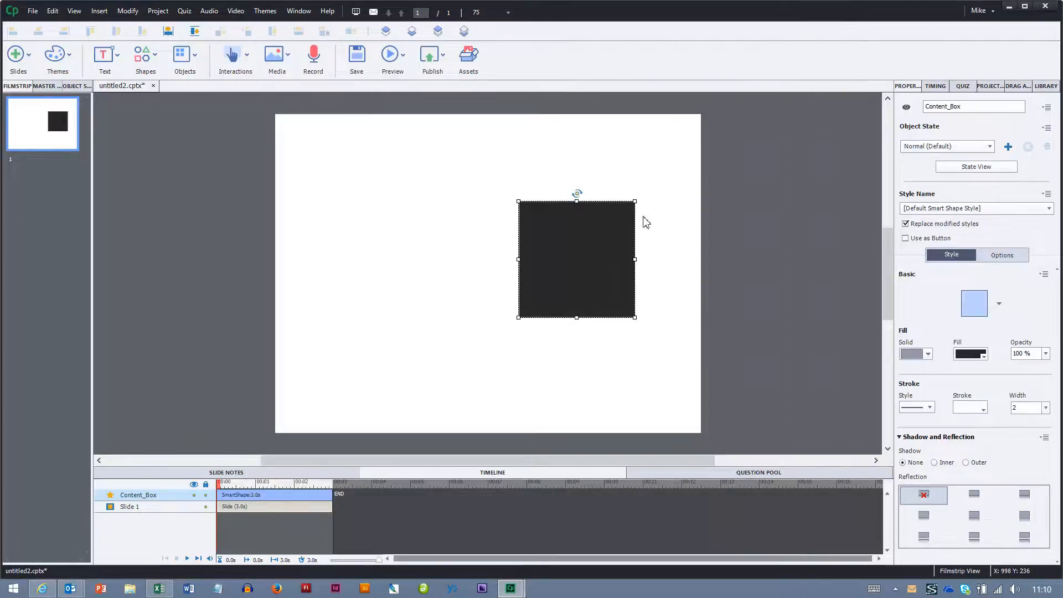
Step: Insert a text button and place it left of the square, enlarged to about 265 x 99 px
{"action": "left_click", "coordinate": [235, 62]}
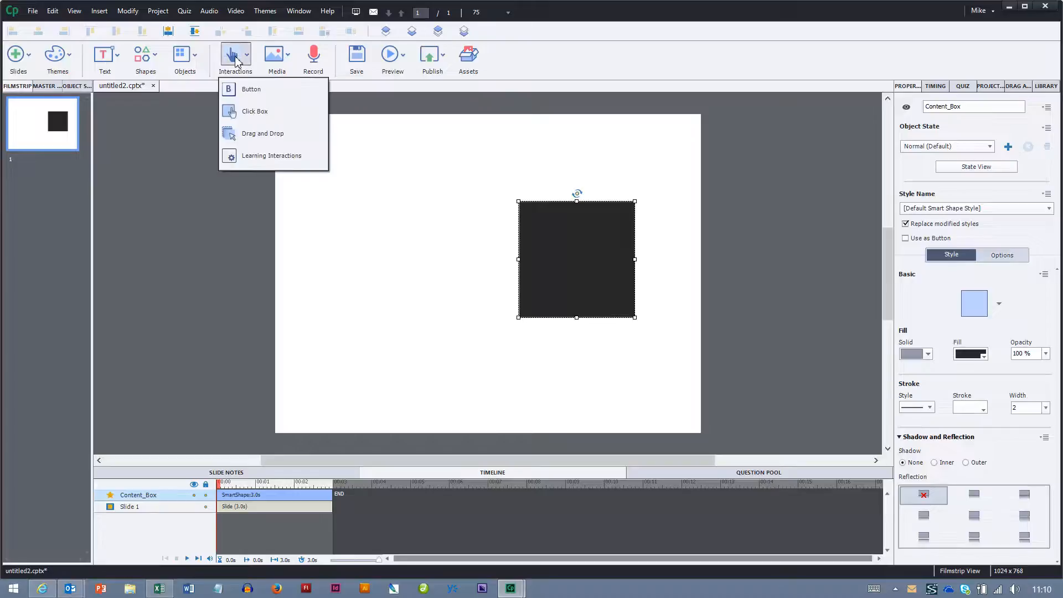
{"action": "left_click", "coordinate": [232, 92]}
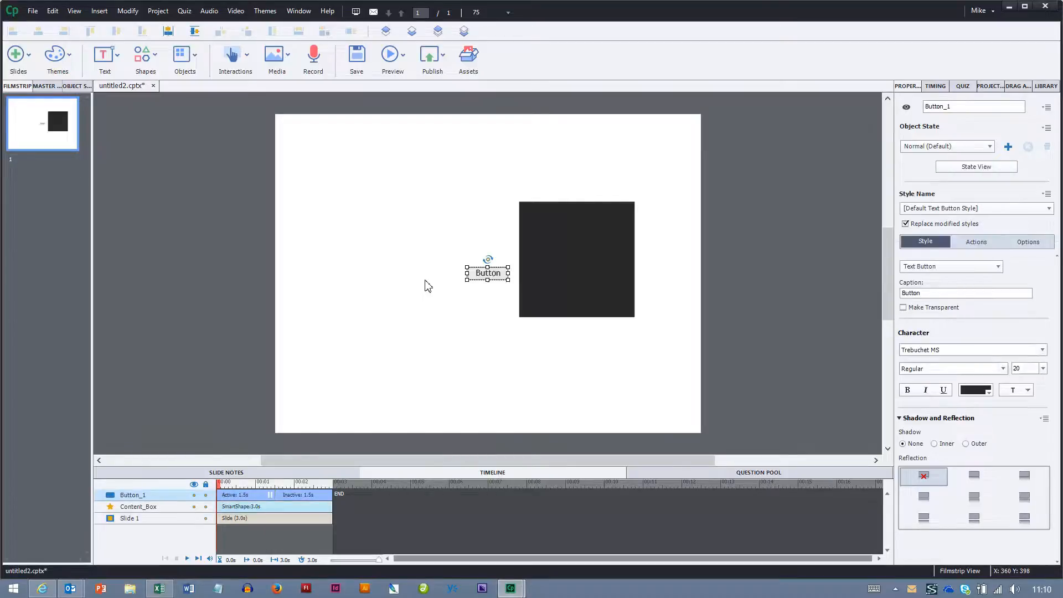
{"action": "left_click_drag", "start_coordinate": [466, 267], "coordinate": [400, 292]}
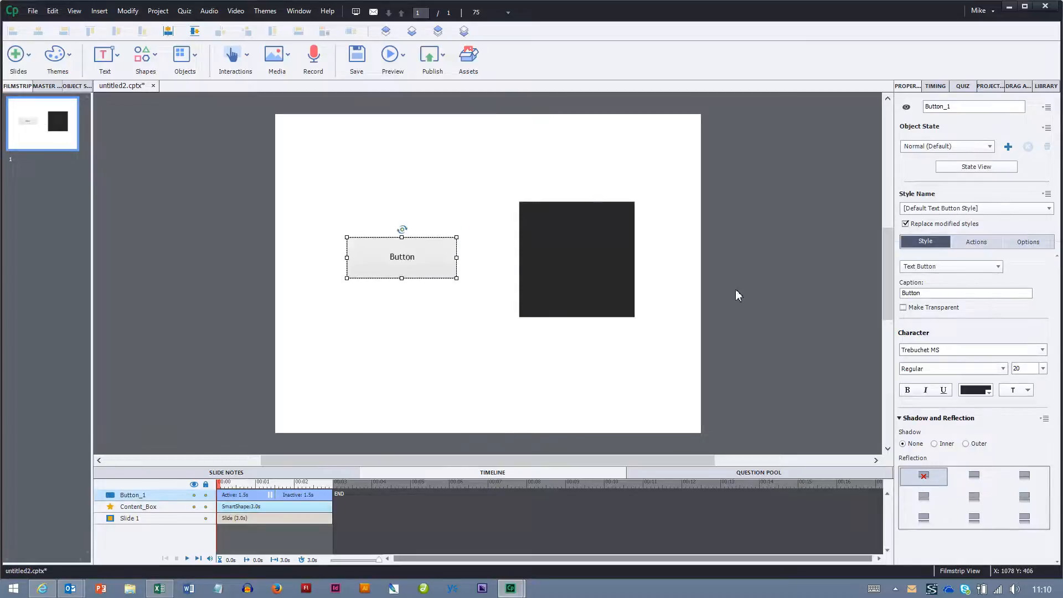
Step: Set the button's caption to Change
{"action": "double_click", "coordinate": [935, 292]}
{"action": "type", "text": "CHange"}
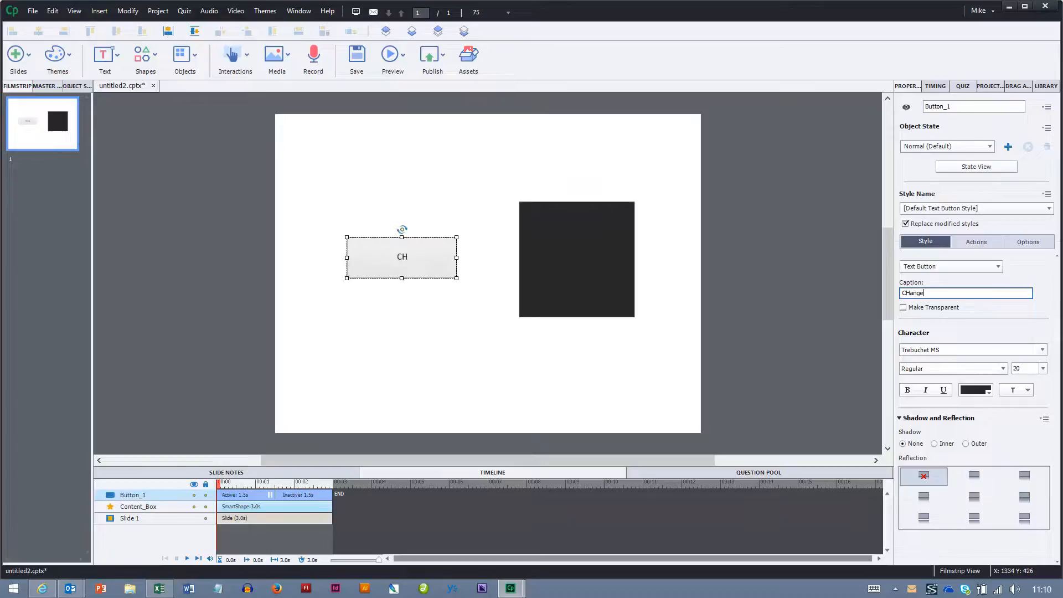
{"action": "key", "text": "BackSpace"}
{"action": "key", "text": "BackSpace"}
{"action": "key", "text": "BackSpace"}
{"action": "key", "text": "BackSpace"}
{"action": "key", "text": "BackSpace"}
{"action": "type", "text": "hange"}
{"action": "key", "text": "Return"}
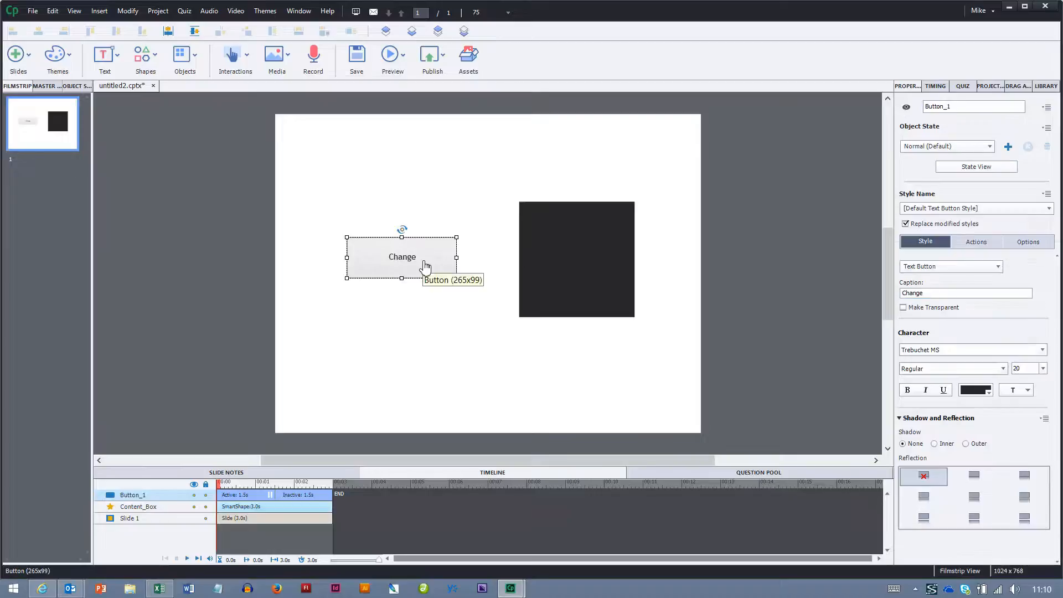
Step: Set the Change button's success action to Change State of Content_Box to Second
{"action": "left_click", "coordinate": [571, 260]}
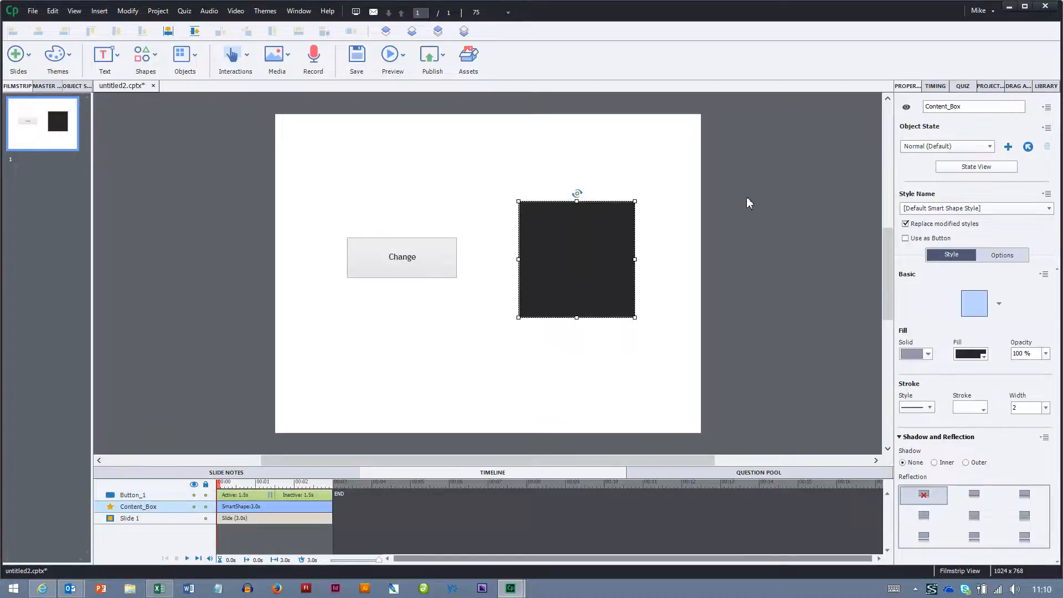
{"action": "left_click", "coordinate": [431, 268]}
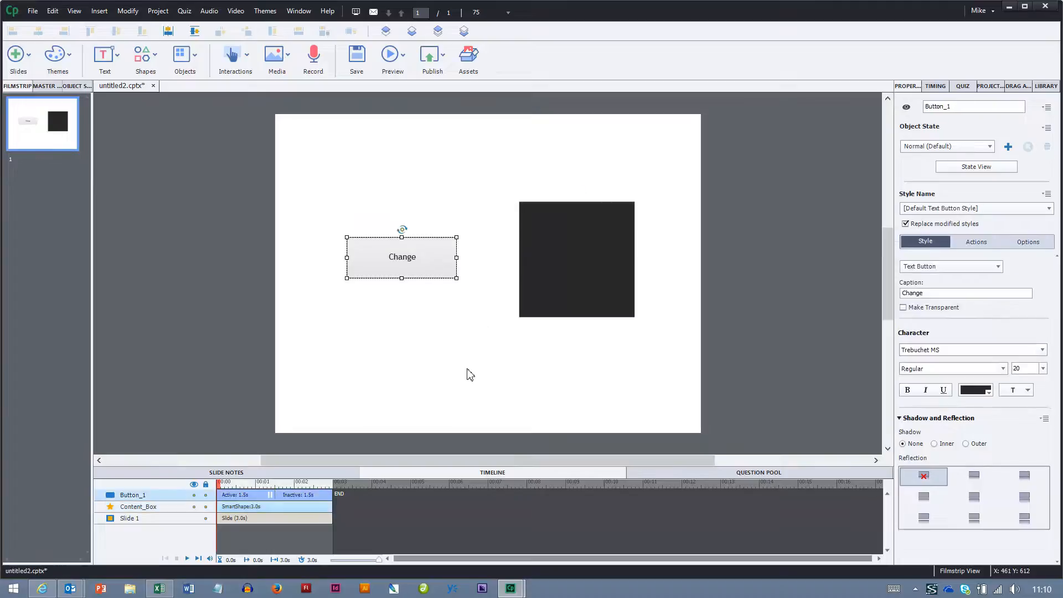
{"action": "left_click", "coordinate": [979, 245]}
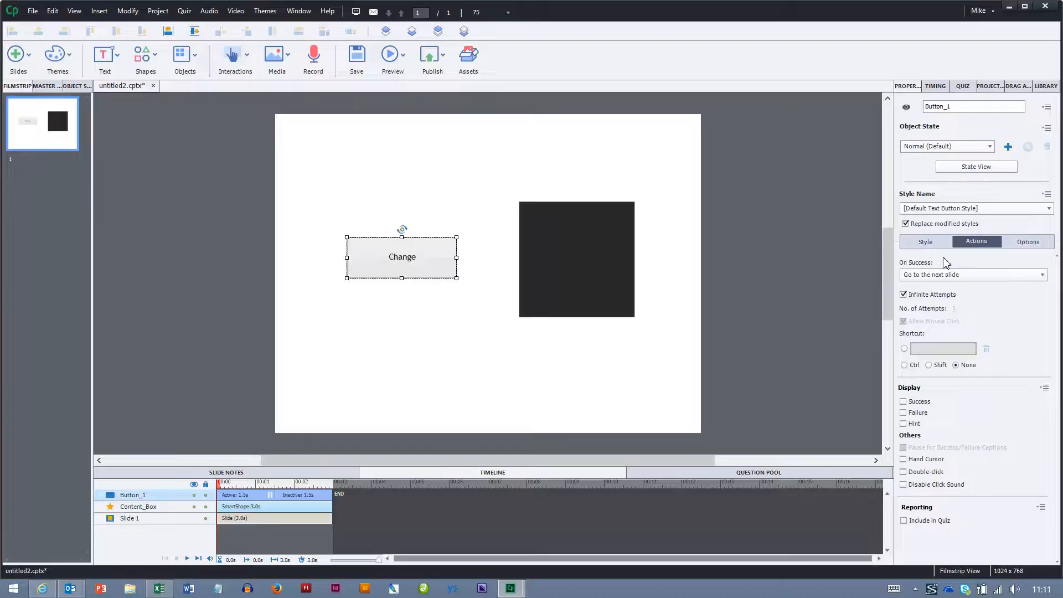
{"action": "left_click", "coordinate": [946, 274]}
{"action": "scroll", "coordinate": [948, 480], "scroll_direction": "down", "scroll_amount": 3}
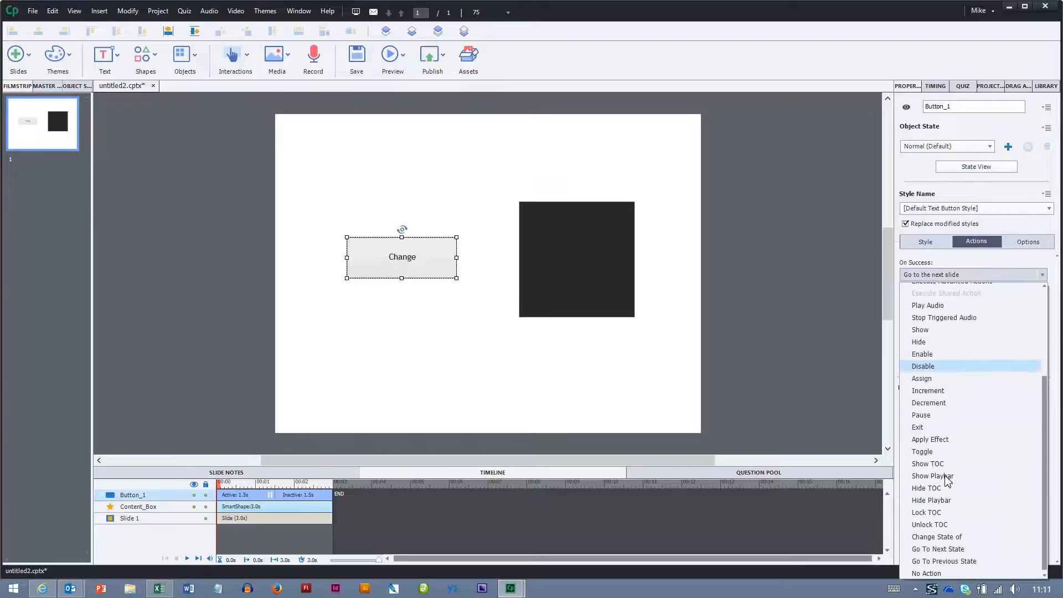
{"action": "left_click", "coordinate": [950, 538]}
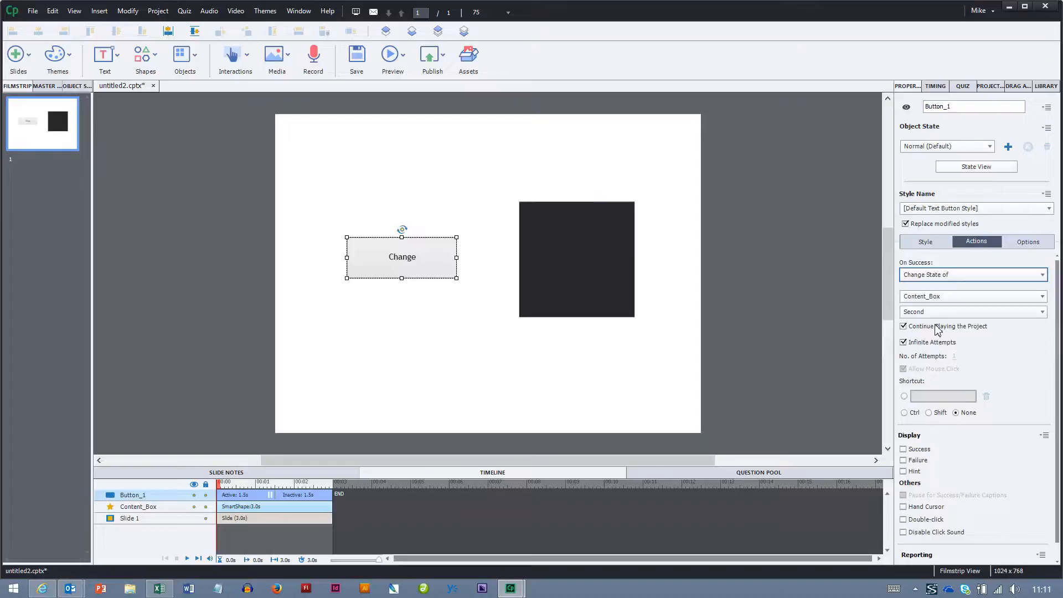
{"action": "left_click", "coordinate": [931, 297]}
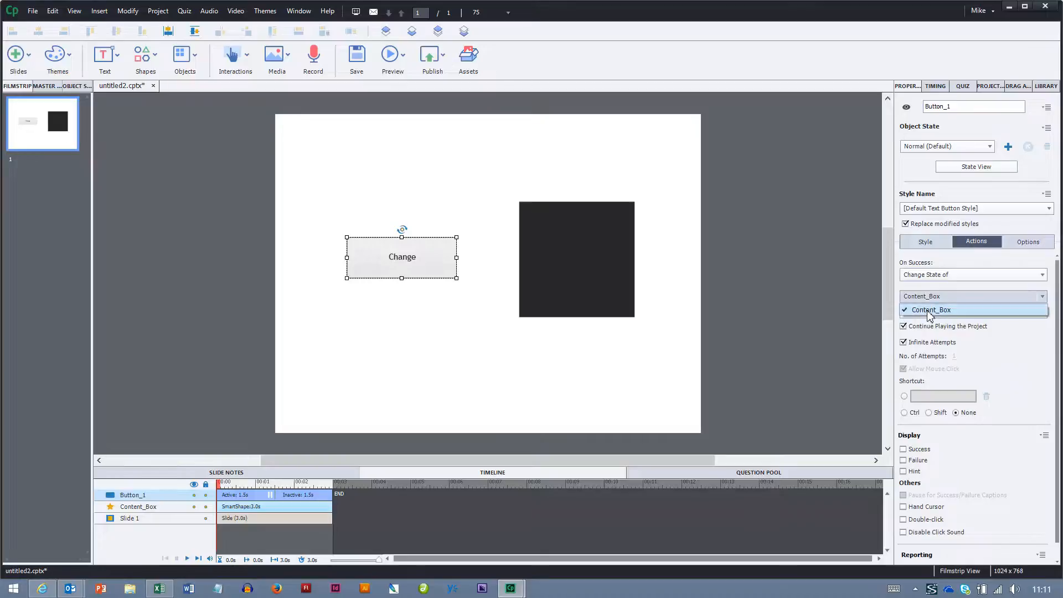
{"action": "left_click", "coordinate": [927, 311]}
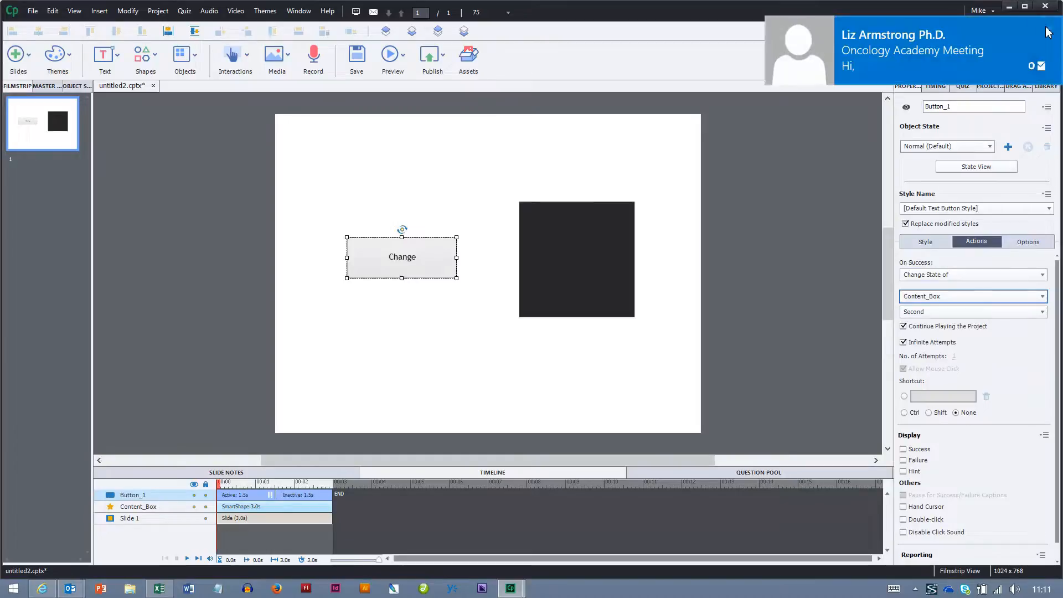
Step: Turn off Continue Playing the Project and enable the hand cursor for the Change button
{"action": "left_click", "coordinate": [904, 326]}
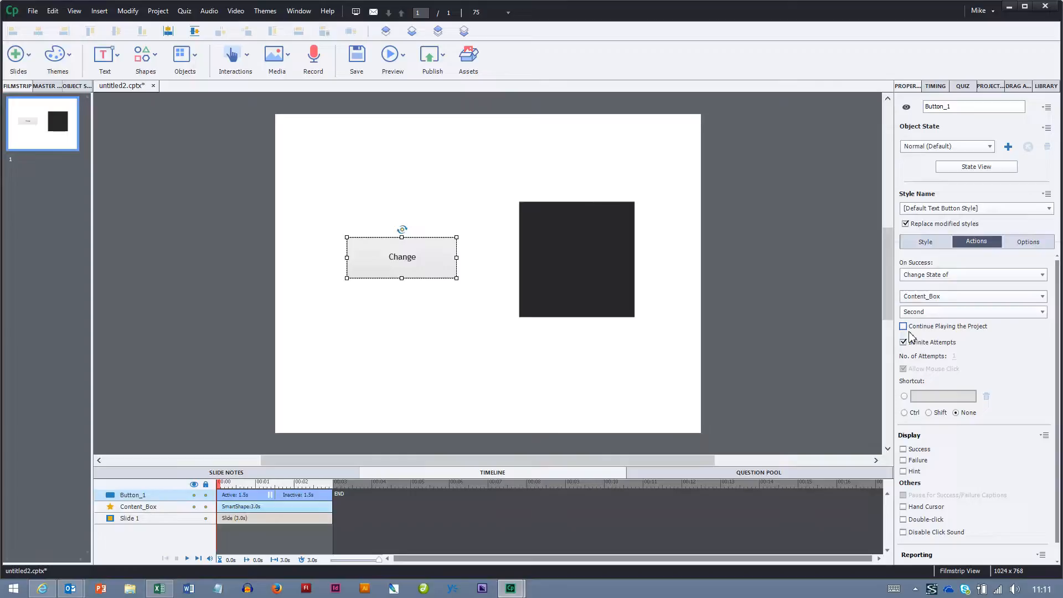
{"action": "left_click", "coordinate": [904, 507]}
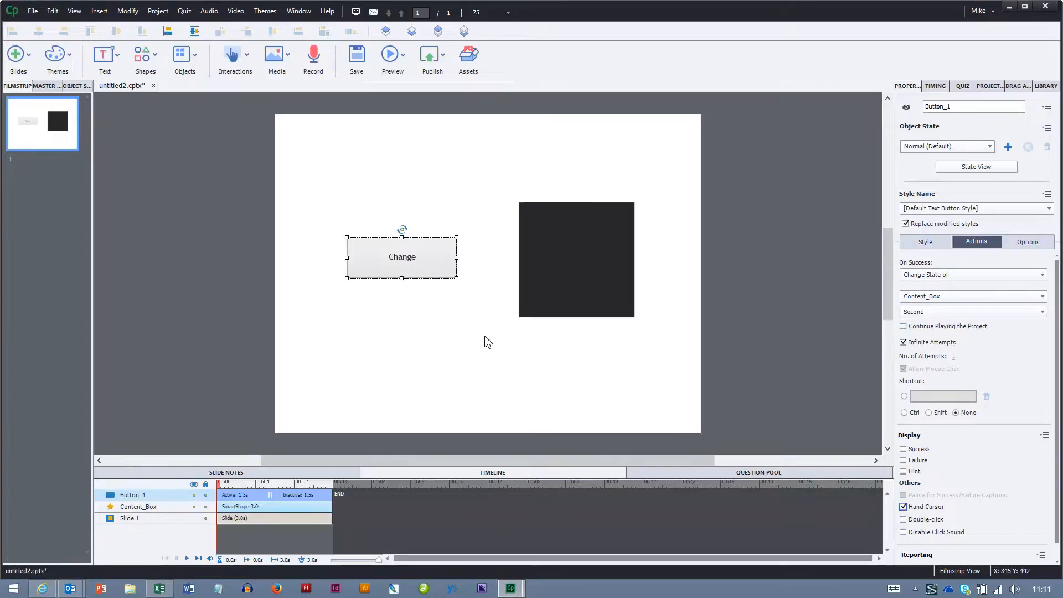
Step: Preview the project, test the Change button's effect on the square, and close the preview
{"action": "key", "text": "F12"}
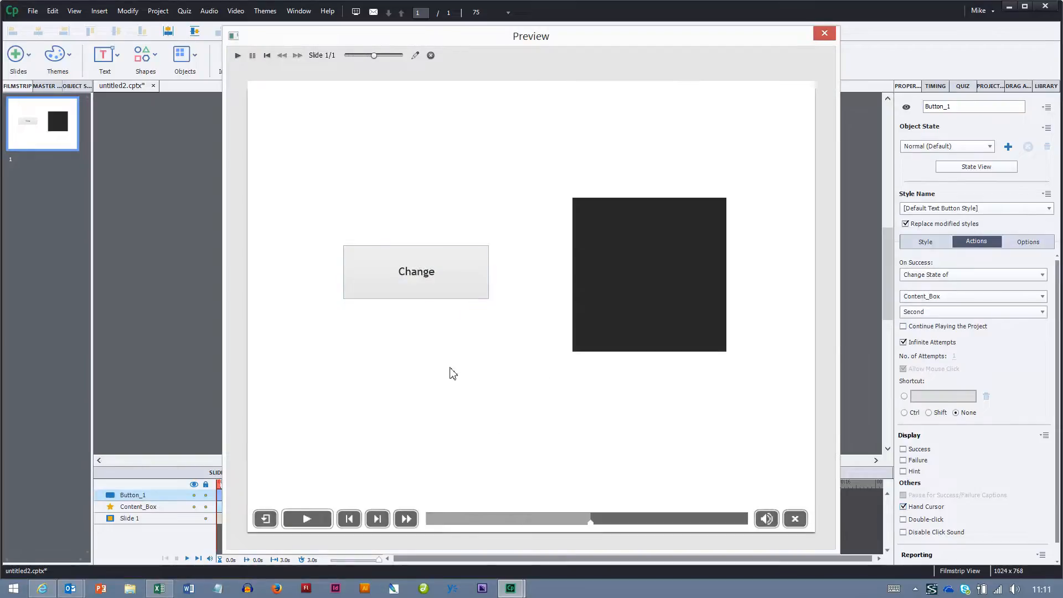
{"action": "left_click", "coordinate": [441, 287]}
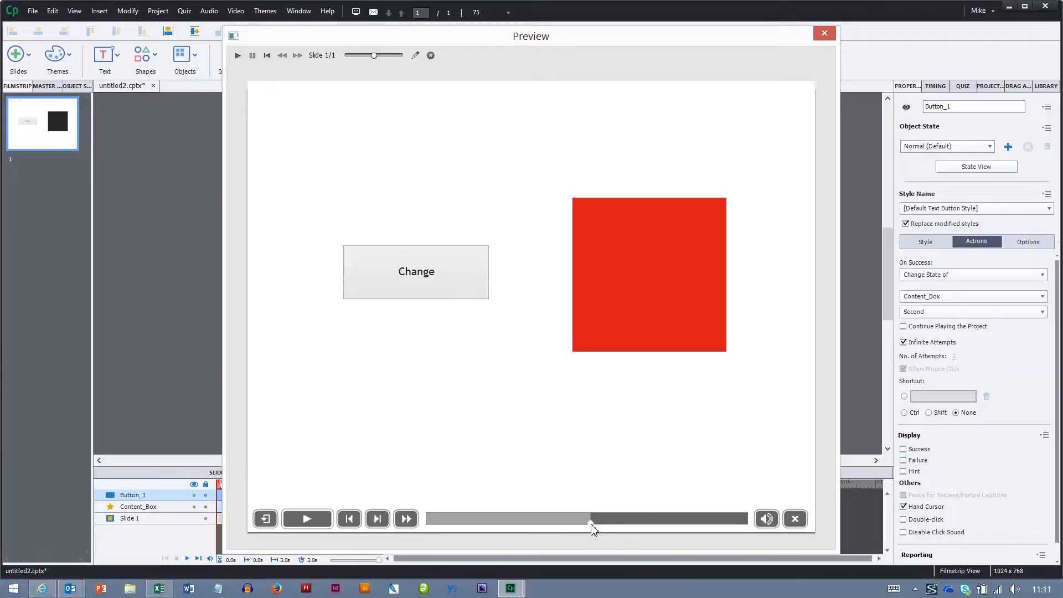
{"action": "left_click", "coordinate": [438, 286]}
{"action": "left_click", "coordinate": [826, 34]}
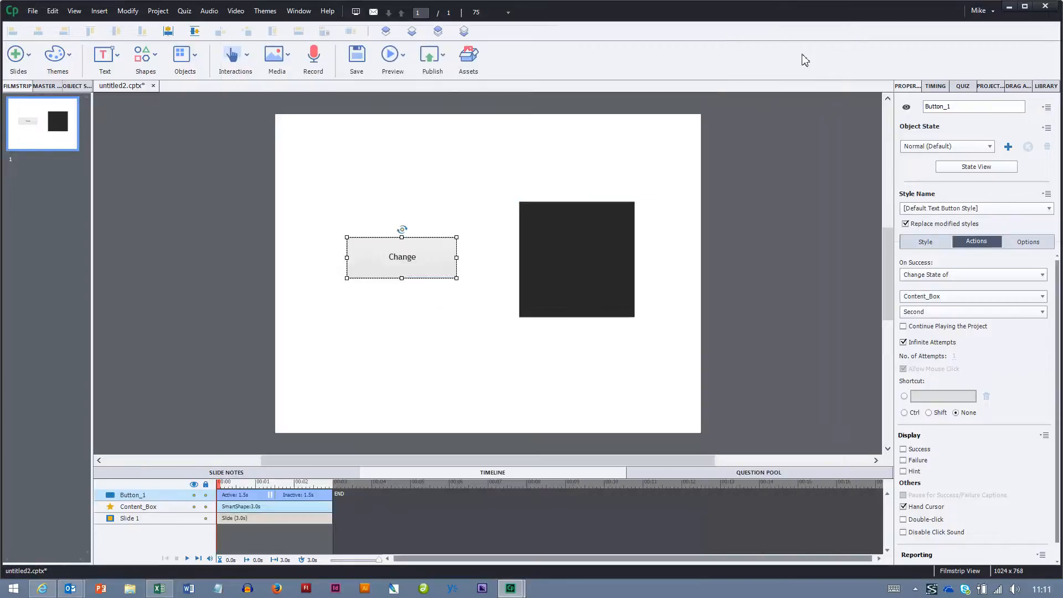
Step: Duplicate the Change button directly below the original and set the copy's success action to change Content_Box to its Normal state
{"action": "left_click", "coordinate": [422, 330]}
{"action": "left_click", "coordinate": [408, 263]}
{"action": "left_click_drag", "start_coordinate": [419, 262], "coordinate": [429, 284]}
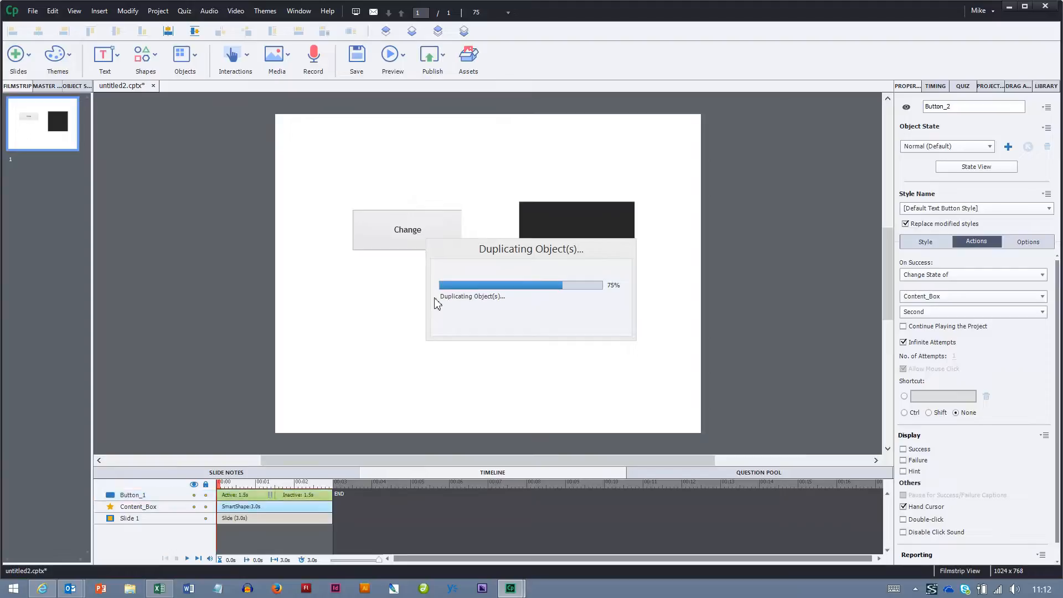
{"action": "left_click", "coordinate": [923, 311]}
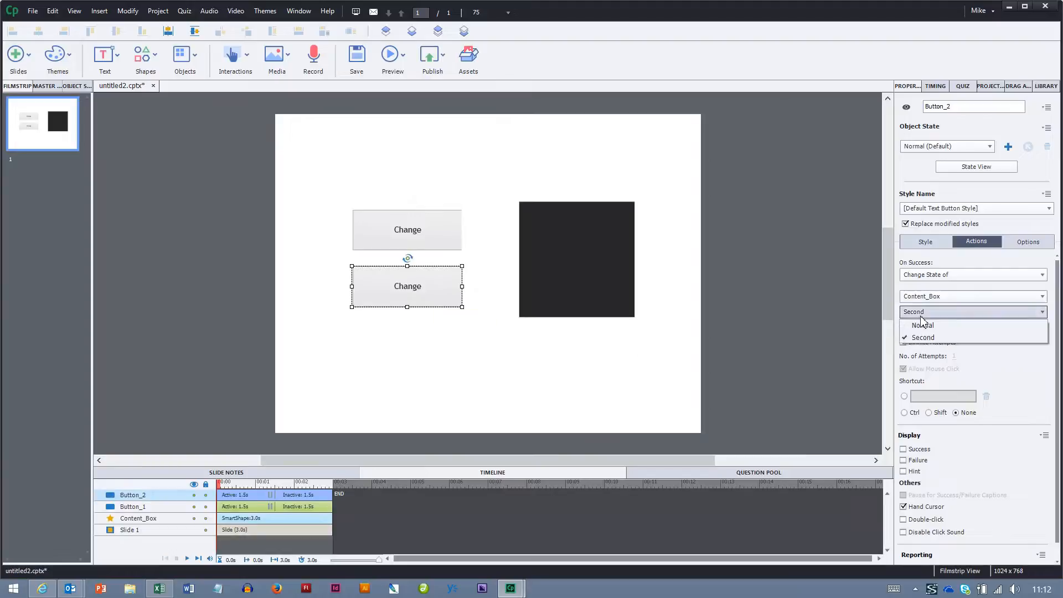
{"action": "left_click", "coordinate": [923, 325]}
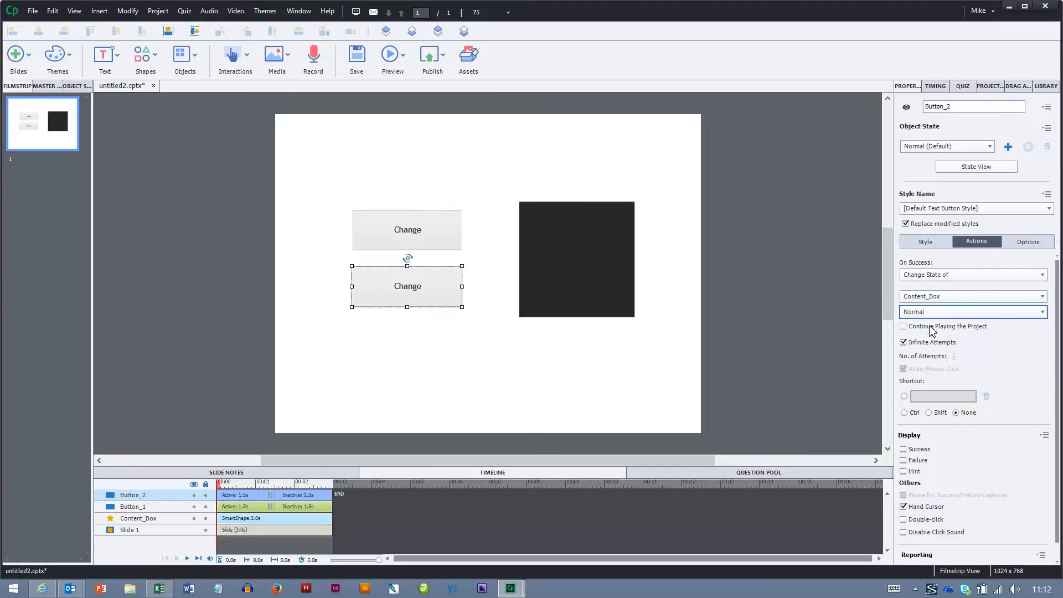
Step: Preview the project, test the upper and lower Change buttons' effect on the square, and close the preview
{"action": "key", "text": "F4"}
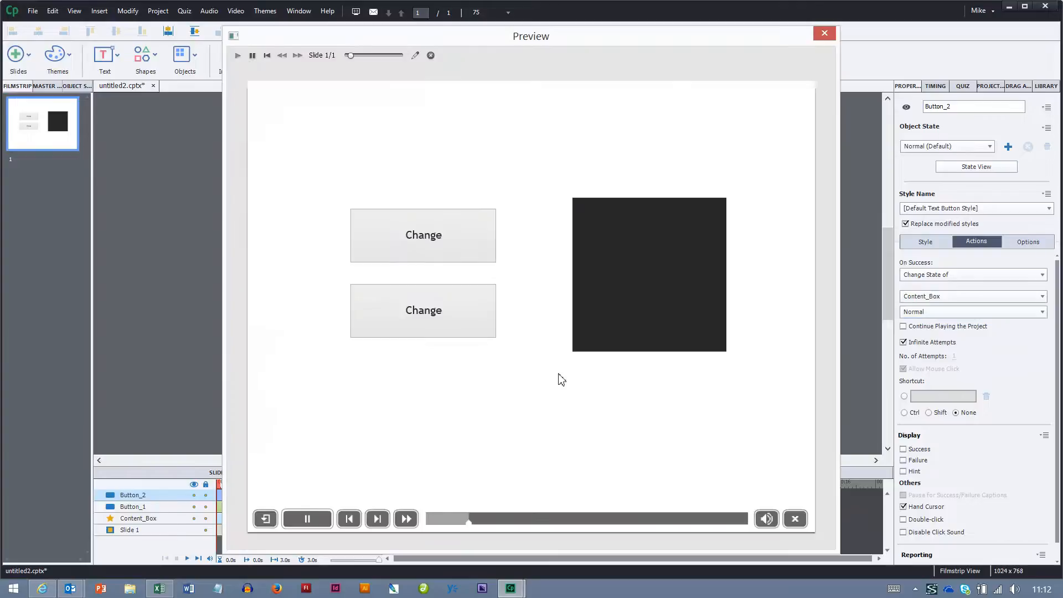
{"action": "left_click", "coordinate": [457, 256]}
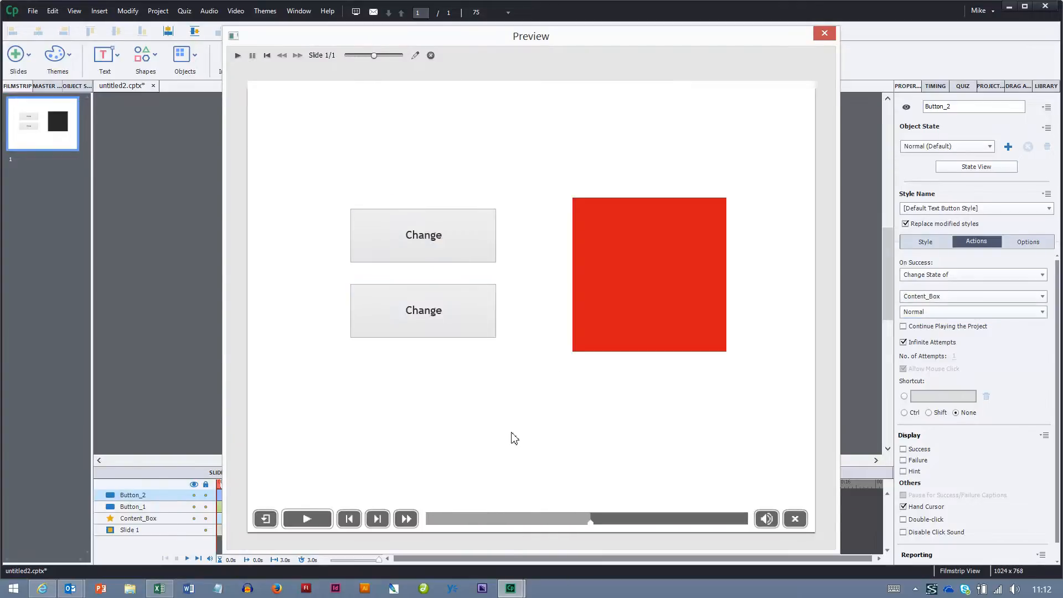
{"action": "left_click", "coordinate": [440, 325]}
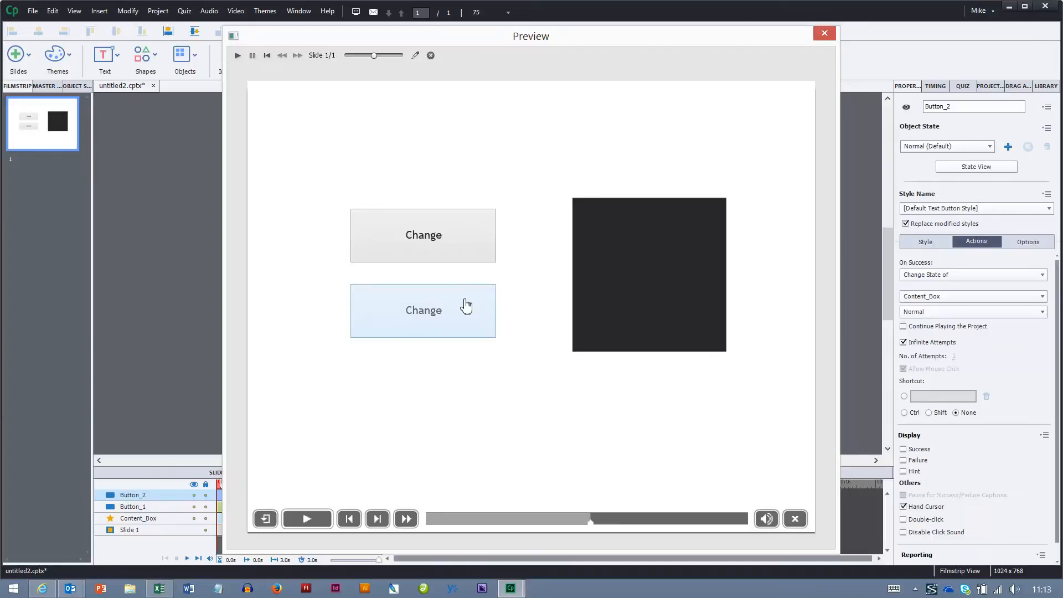
{"action": "left_click", "coordinate": [824, 34]}
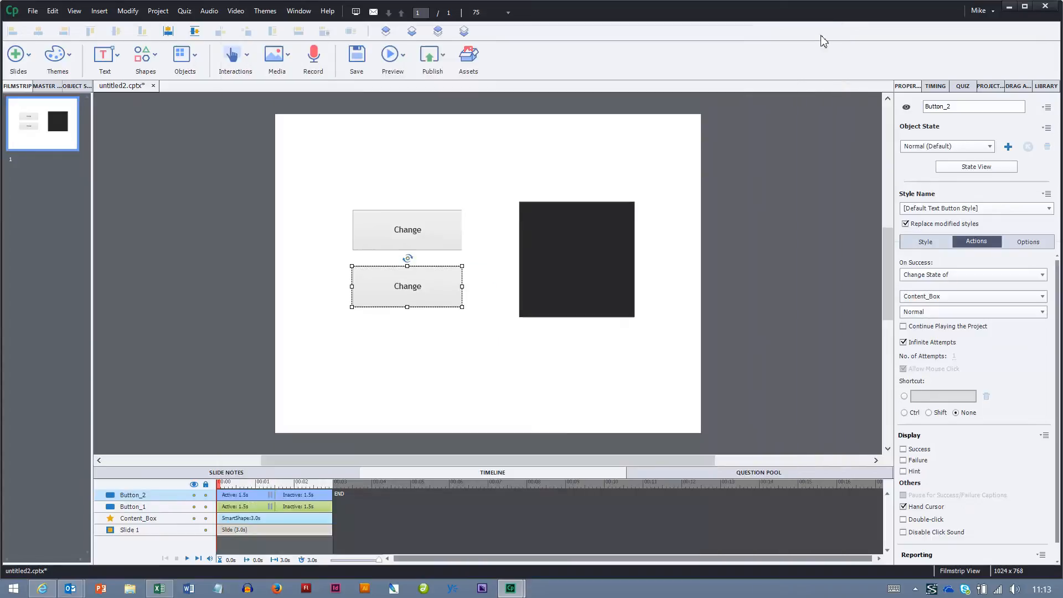
Step: Select the Content_Box square on the slide and open its State View
{"action": "left_click", "coordinate": [655, 286]}
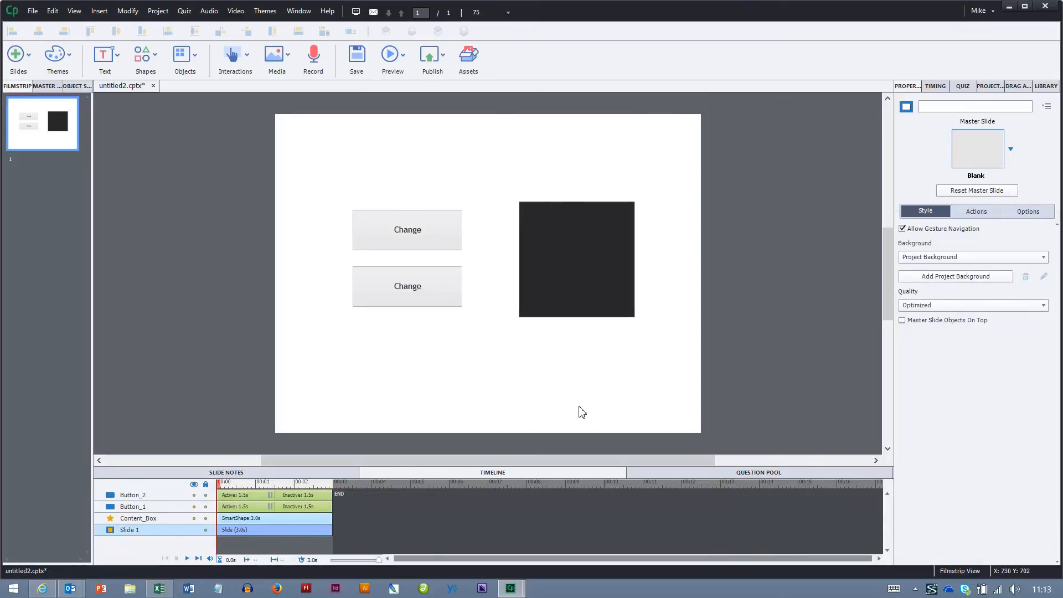
{"action": "left_click", "coordinate": [614, 301]}
{"action": "left_click", "coordinate": [992, 167]}
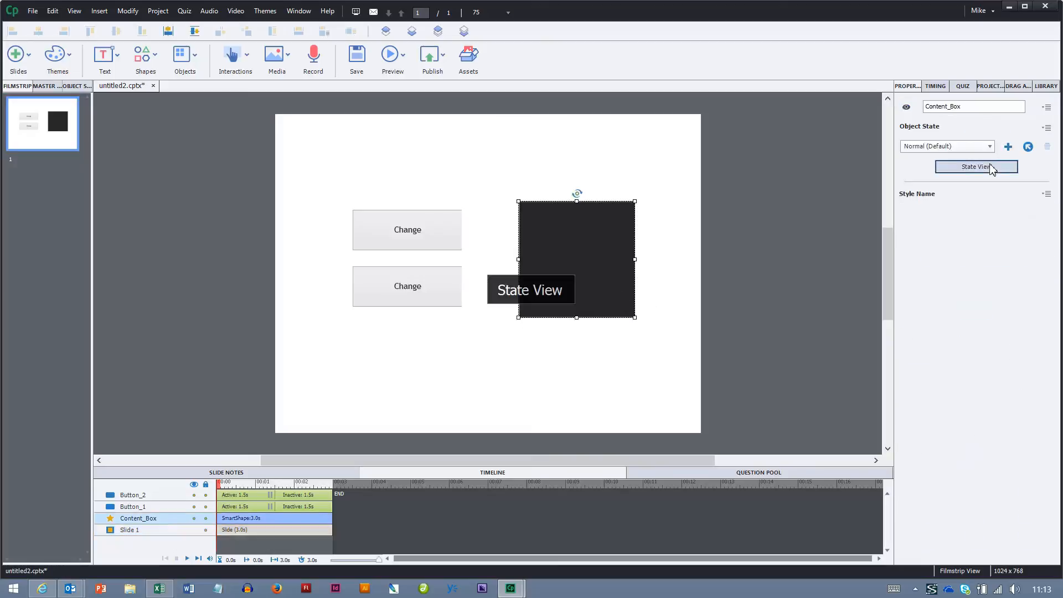